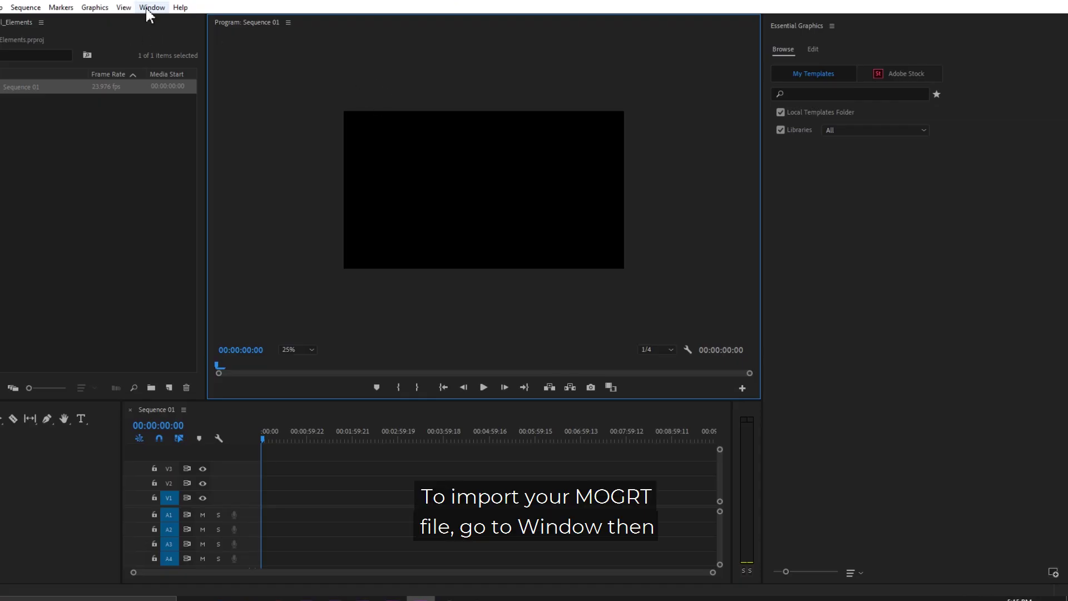
# Search the Essential Graphics templates for 'elements' and select elements_003.
pyautogui.click(152, 7)
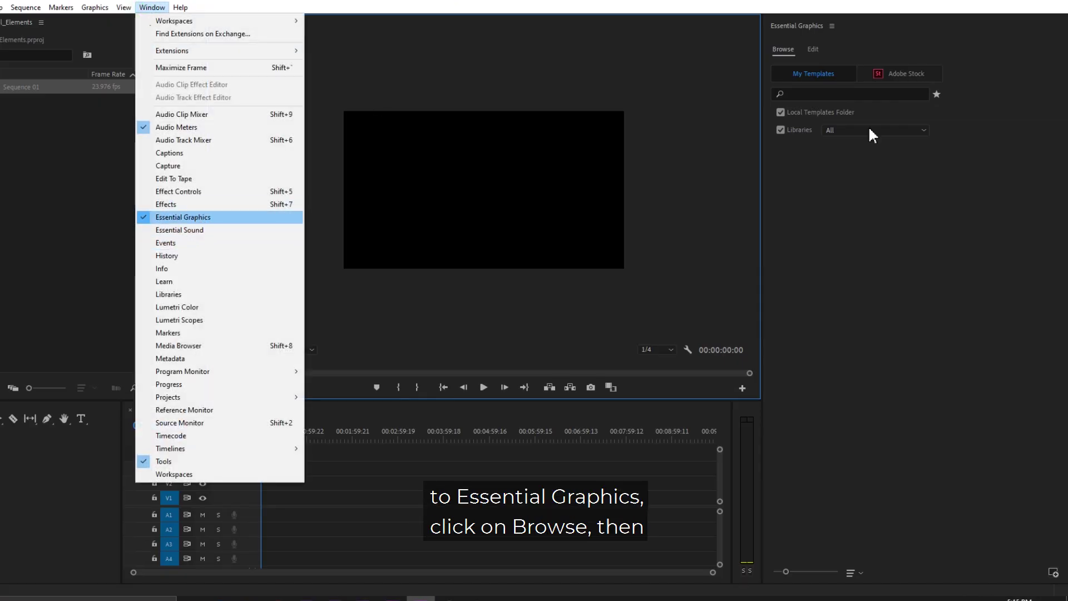
pyautogui.click(807, 25)
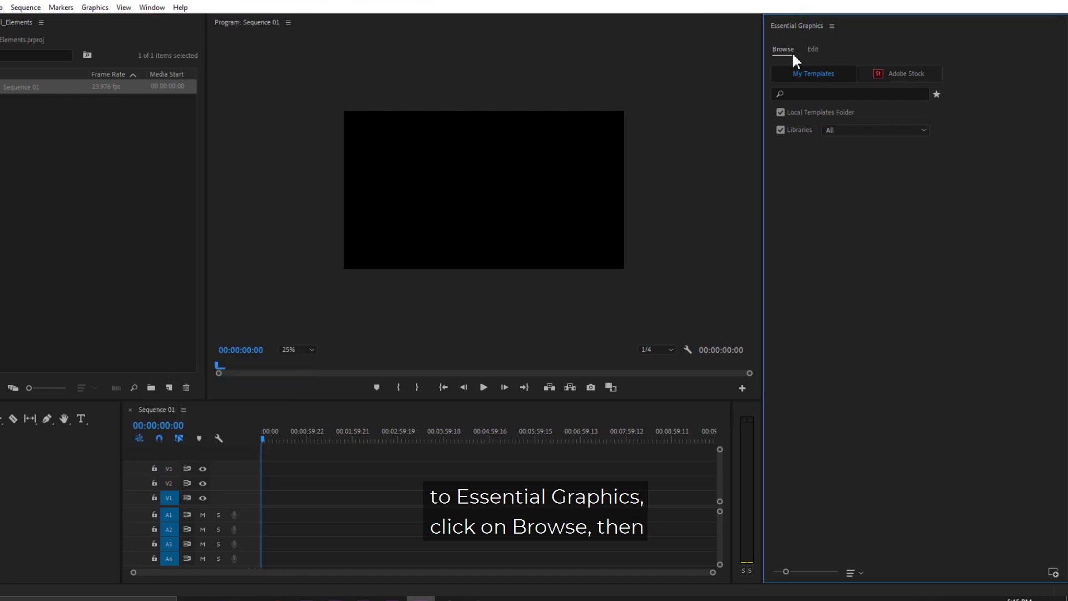
pyautogui.click(1040, 572)
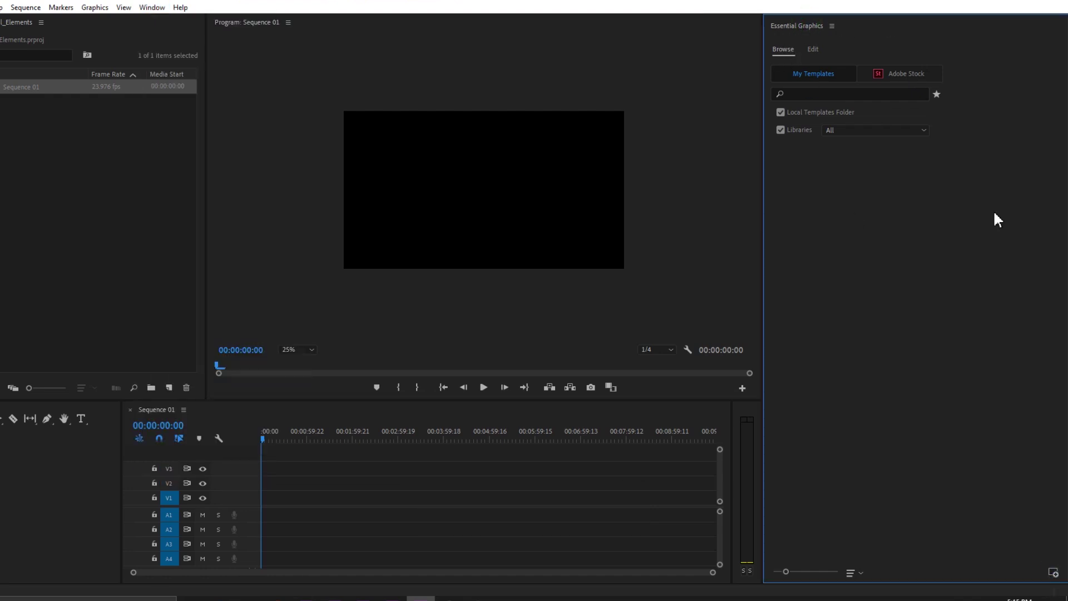
pyautogui.click(806, 95)
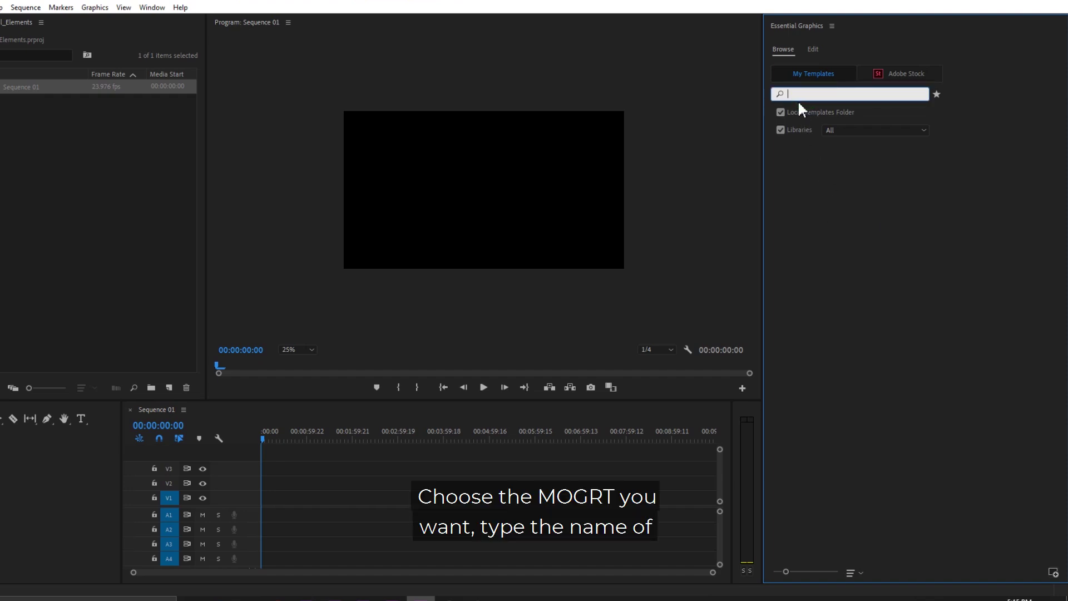
pyautogui.write('element')
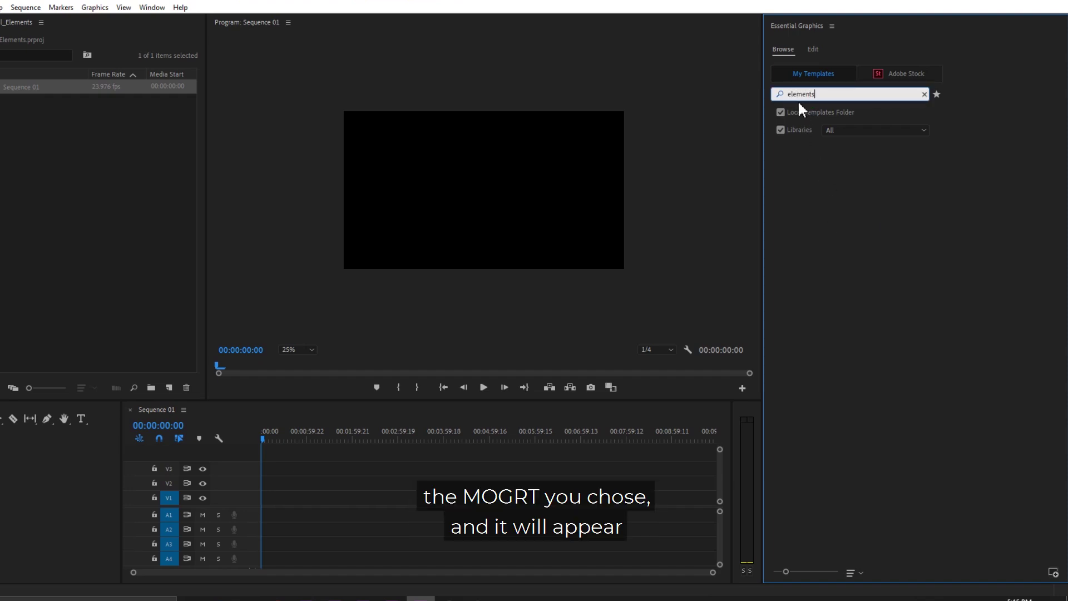
pyautogui.write('s')
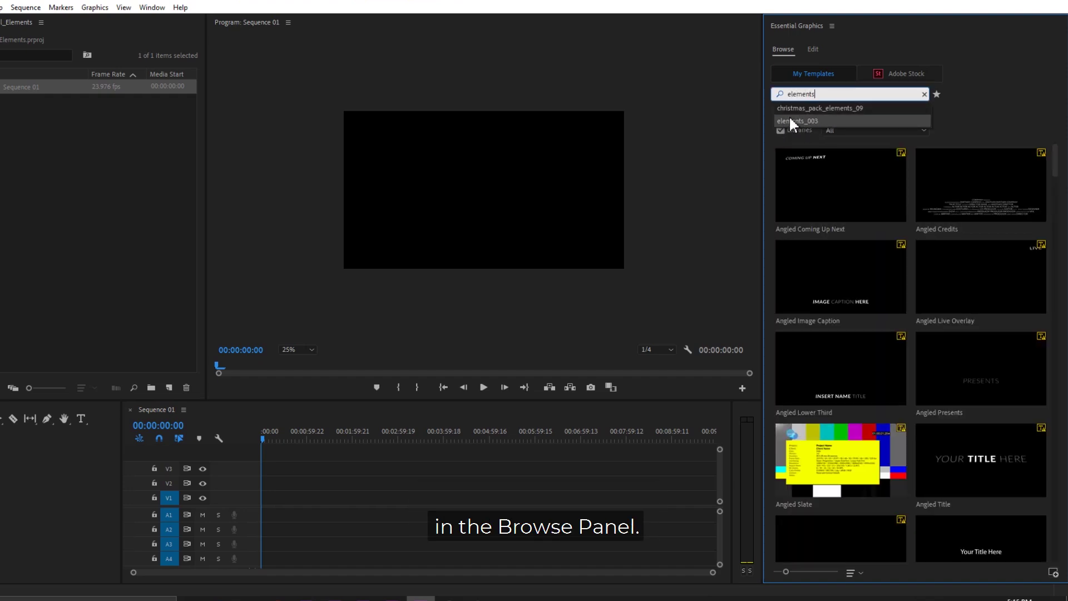
pyautogui.click(796, 123)
# Add Elements_003 to track V2, match Sequence 01 to the clip's 30 fps, and play it.
pyautogui.moveTo(847, 198); pyautogui.dragTo(269, 494)
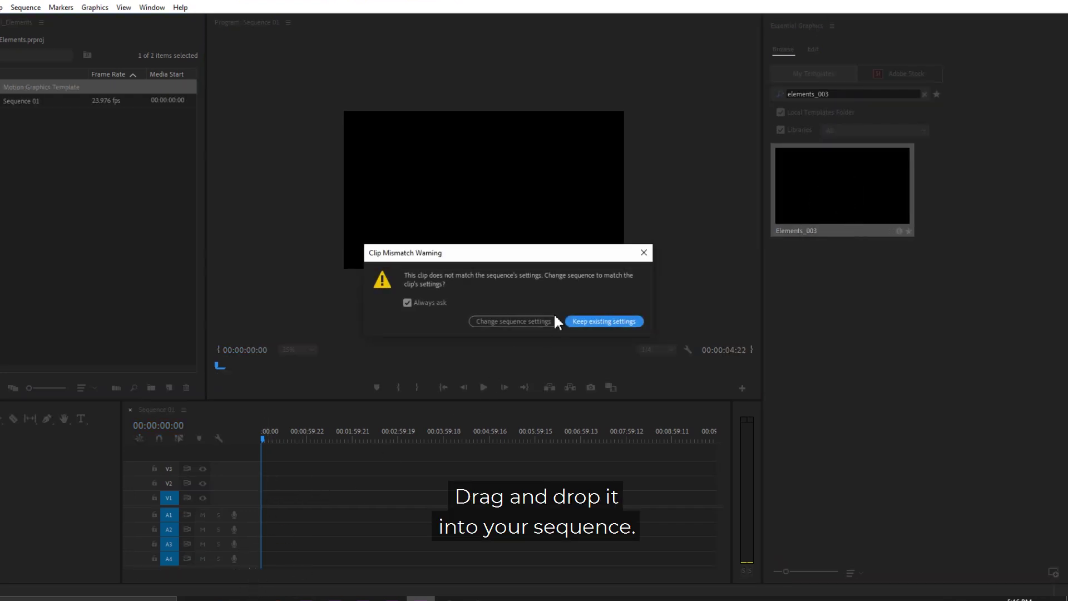
pyautogui.click(549, 326)
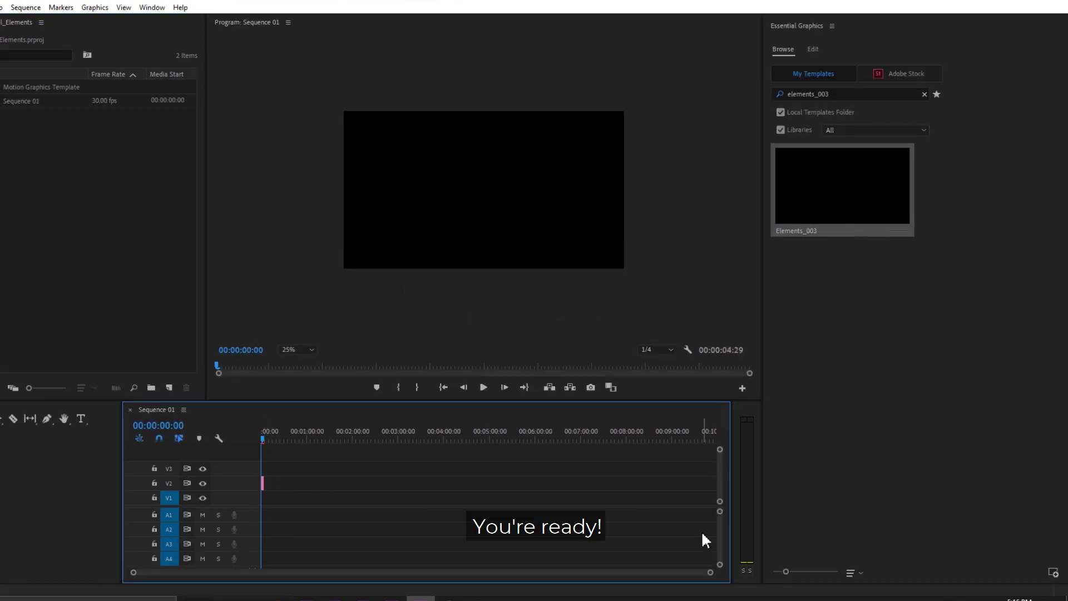
pyautogui.moveTo(709, 572)
pyautogui.mouseDown()
pyautogui.moveTo(619, 580)
pyautogui.moveTo(451, 549)
pyautogui.mouseUp()
pyautogui.press('space')
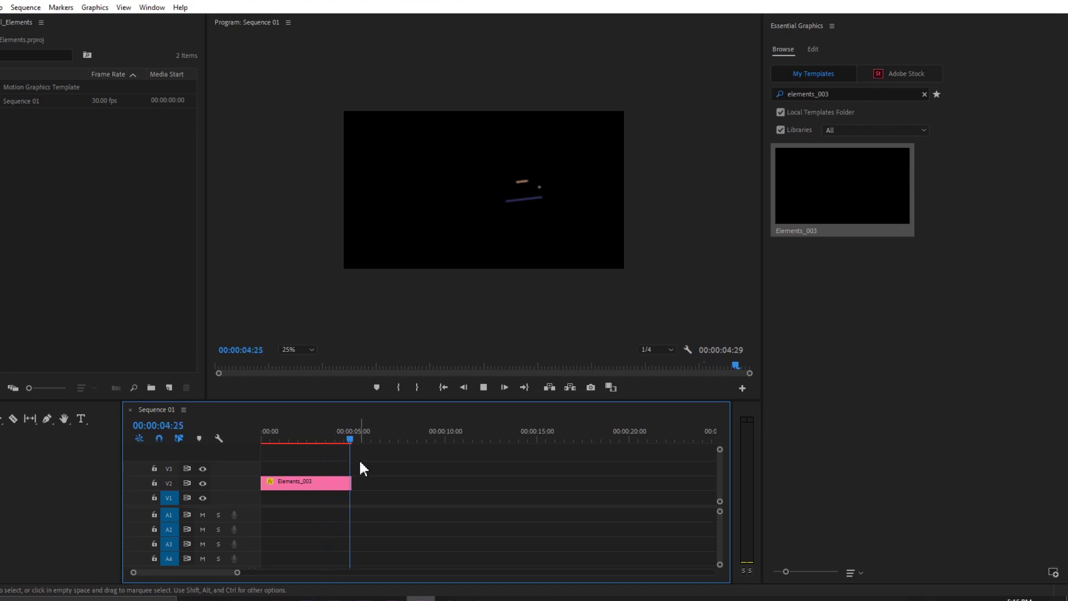
# Set the Program monitor to 50% zoom and 1/2 playback resolution.
pyautogui.press('space')
pyautogui.click(292, 352)
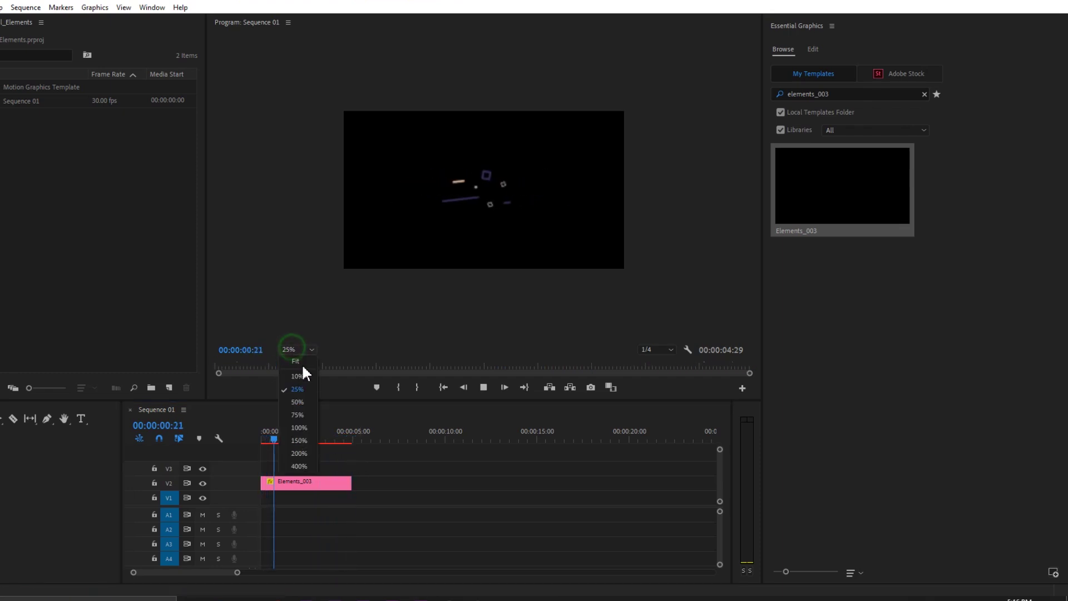
pyautogui.click(306, 401)
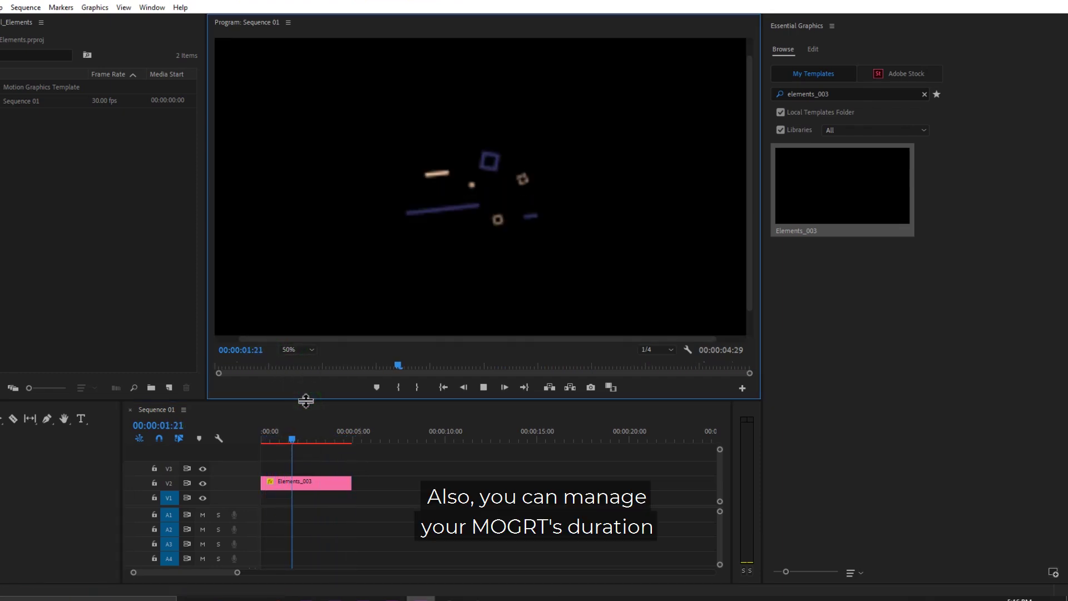
pyautogui.click(664, 351)
pyautogui.click(649, 378)
# Trim the Elements_003 clip's end to about three seconds and replay it from the start.
pyautogui.click(279, 437)
pyautogui.press('Home')
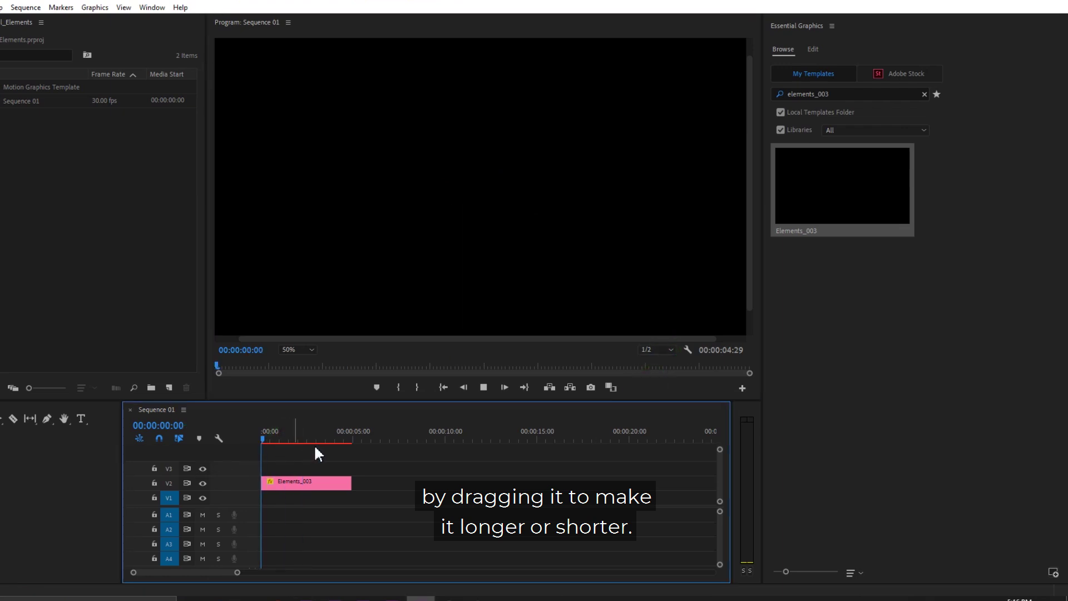
pyautogui.press('space')
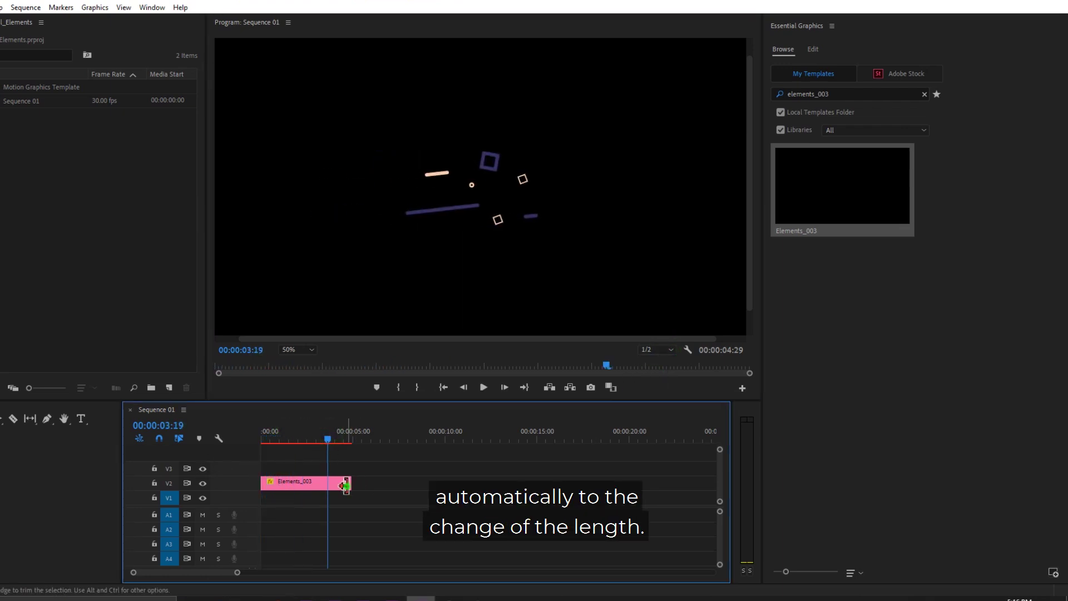
pyautogui.moveTo(350, 482); pyautogui.dragTo(318, 482)
pyautogui.press('Home')
pyautogui.press('space')
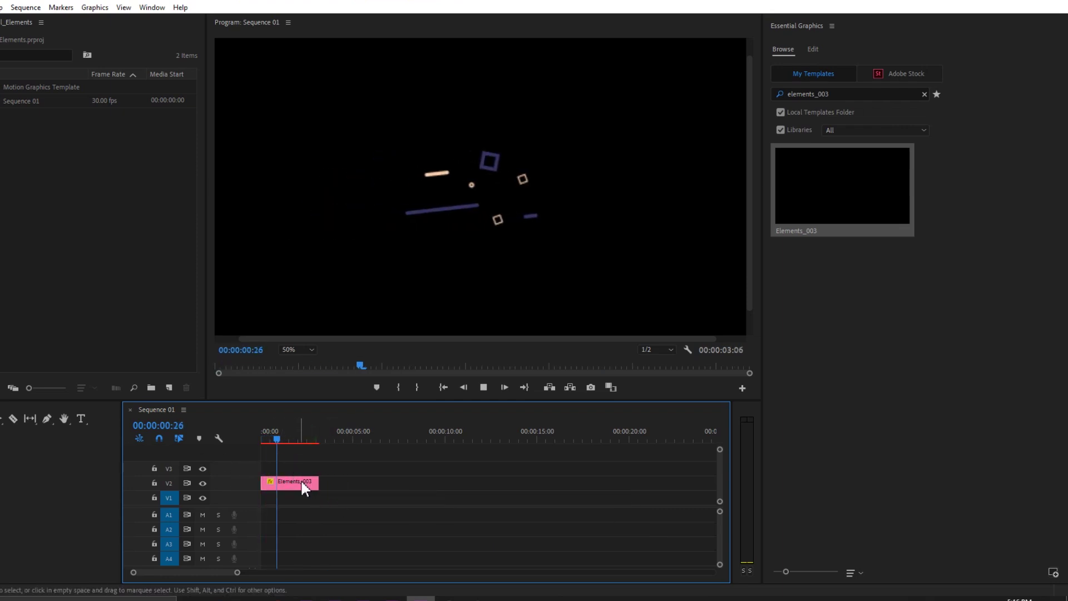
# Stop playback and set the clip's Color_Control_01 to a bright magenta in Essential Graphics Edit.
pyautogui.press('space')
pyautogui.click(814, 49)
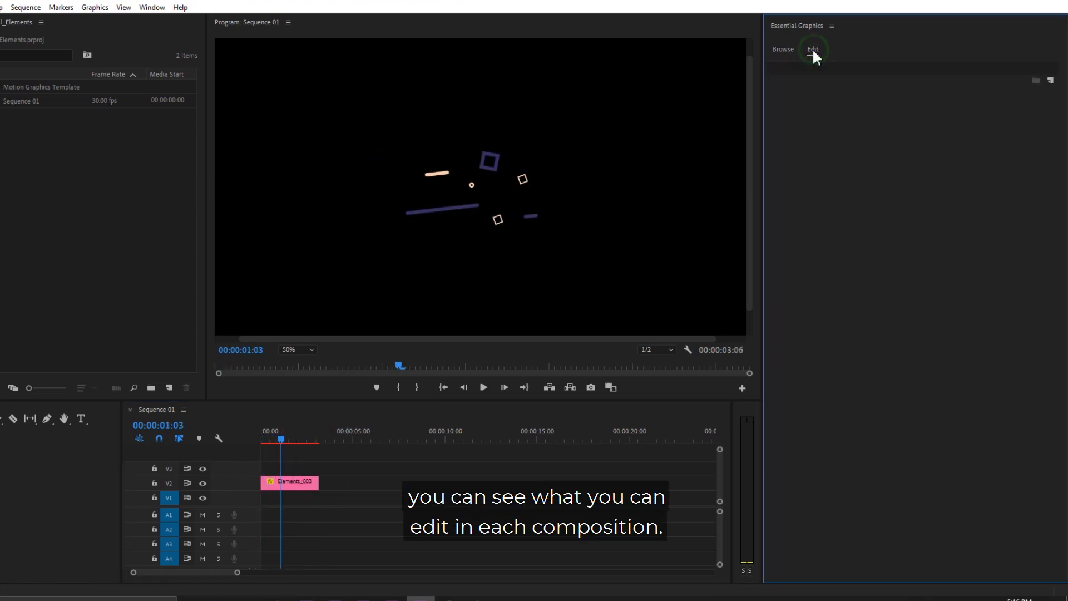
pyautogui.click(292, 485)
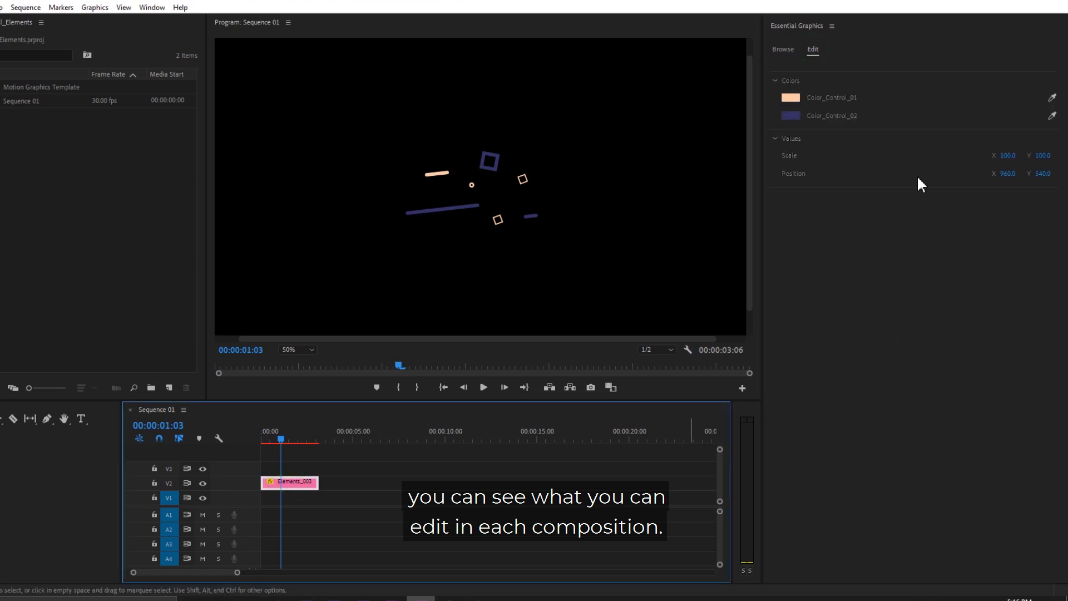
pyautogui.click(800, 97)
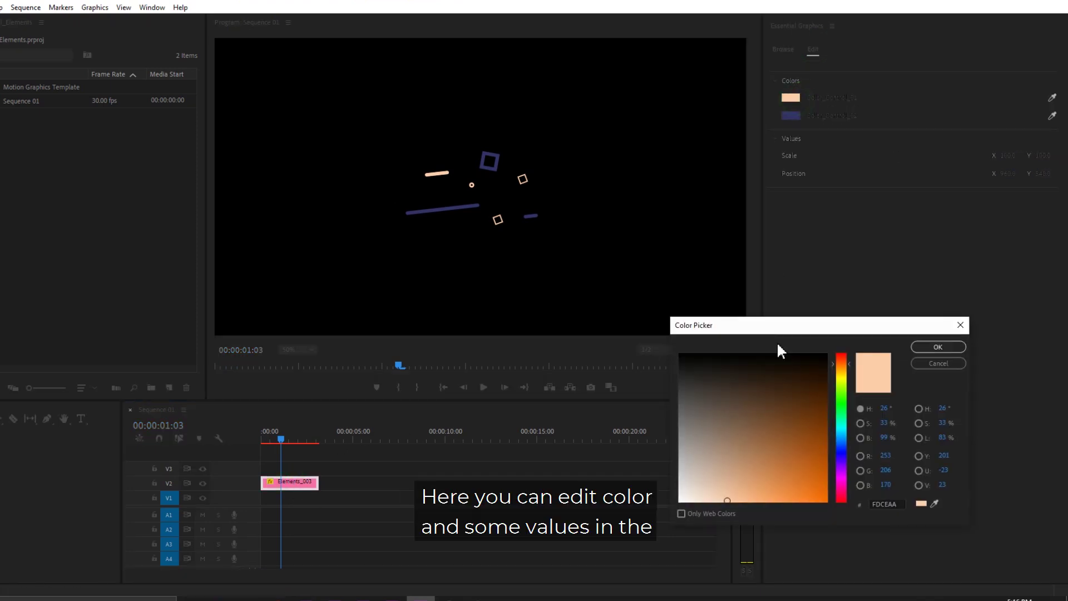
pyautogui.moveTo(845, 454); pyautogui.dragTo(842, 476)
pyautogui.click(792, 468)
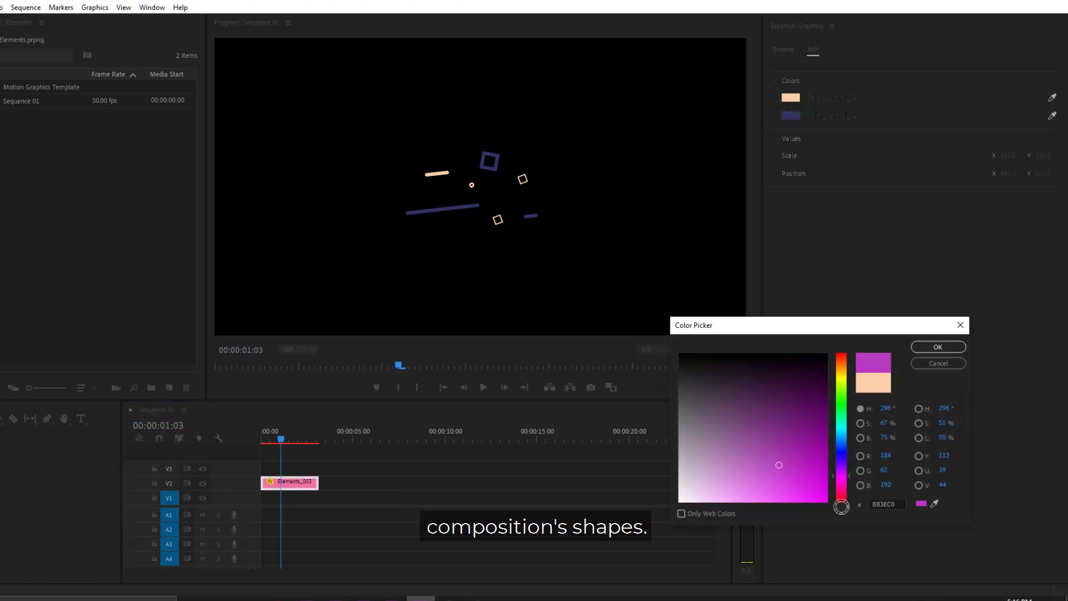
pyautogui.moveTo(789, 501); pyautogui.dragTo(765, 484)
pyautogui.click(926, 347)
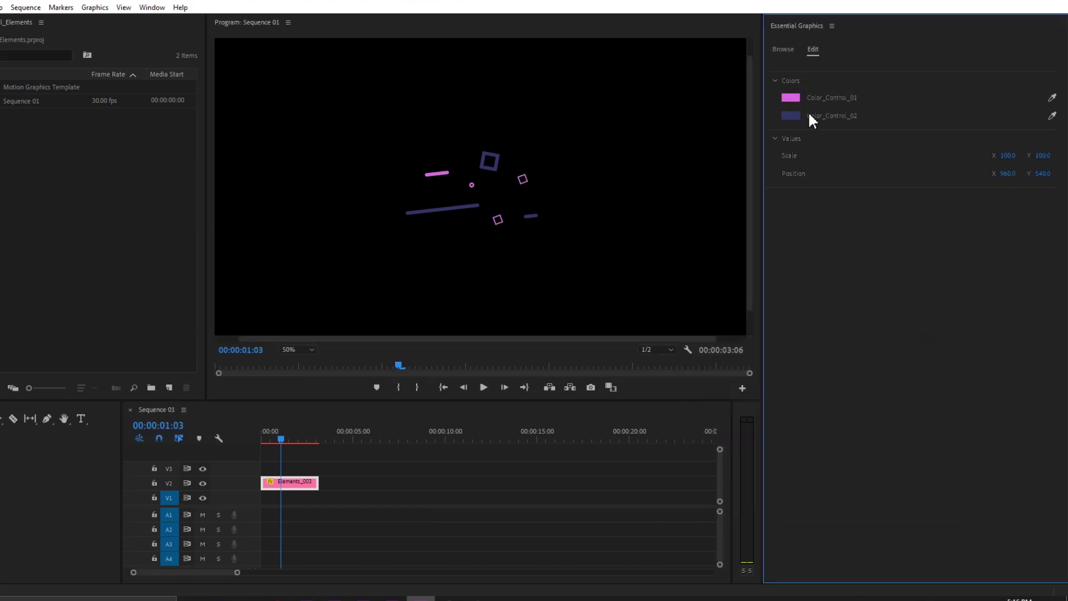
# Set Color_Control_02 to near-white.
pyautogui.click(791, 115)
pyautogui.click(691, 486)
pyautogui.click(938, 346)
# Scale the Elements_003 graphic to 144 and move it to Position Y 615, previewing from the start.
pyautogui.click(313, 444)
pyautogui.press('Home')
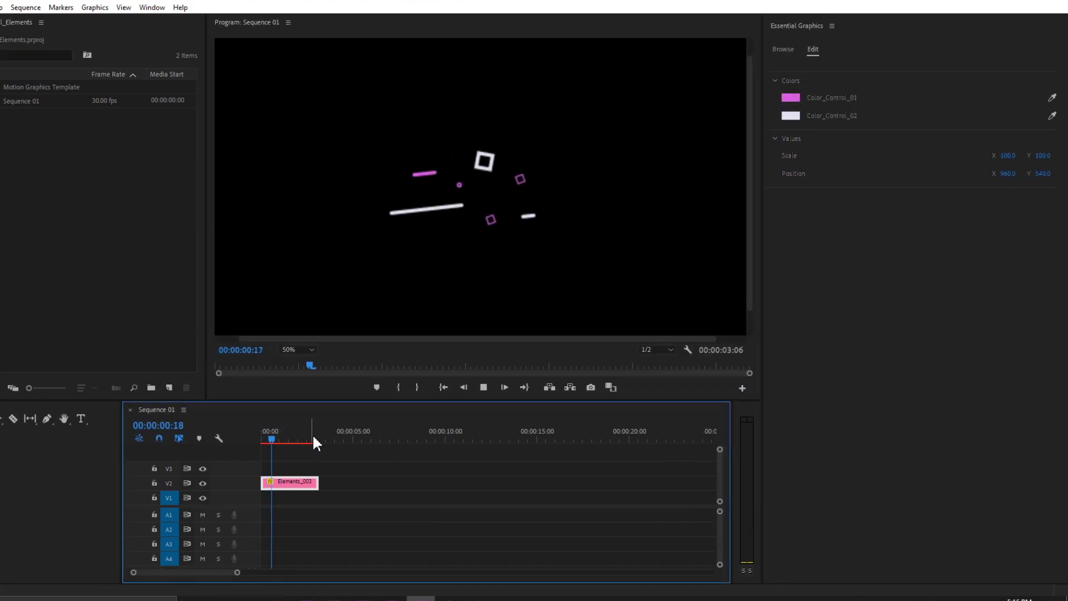
pyautogui.click(289, 433)
pyautogui.moveTo(1007, 156)
pyautogui.mouseDown()
pyautogui.moveTo(1032, 156)
pyautogui.moveTo(882, 238)
pyautogui.mouseUp()
pyautogui.press('Home')
pyautogui.press('space')
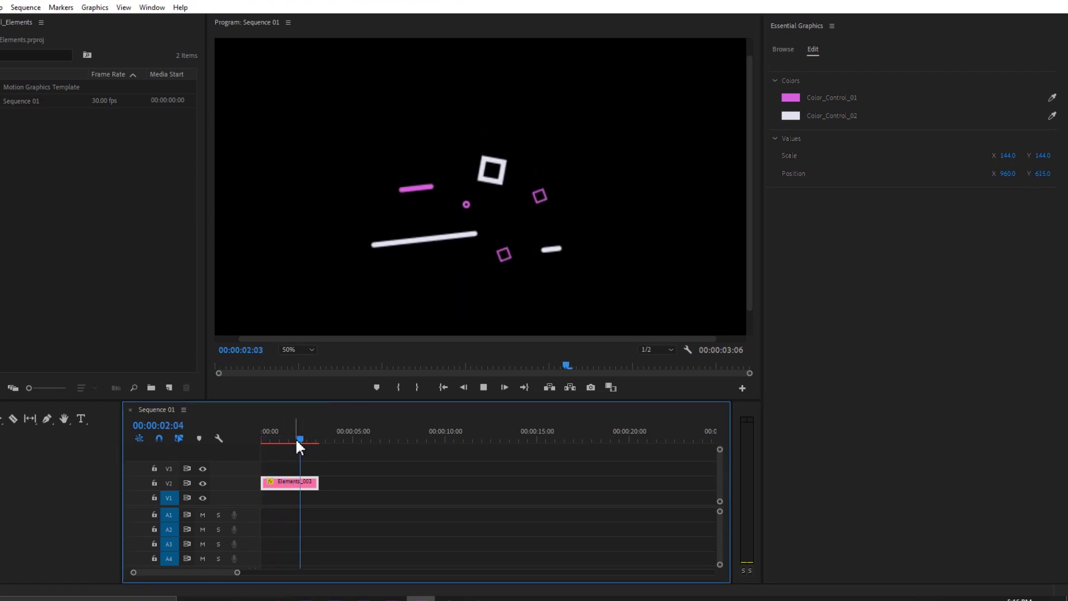
pyautogui.click(289, 435)
pyautogui.click(584, 209)
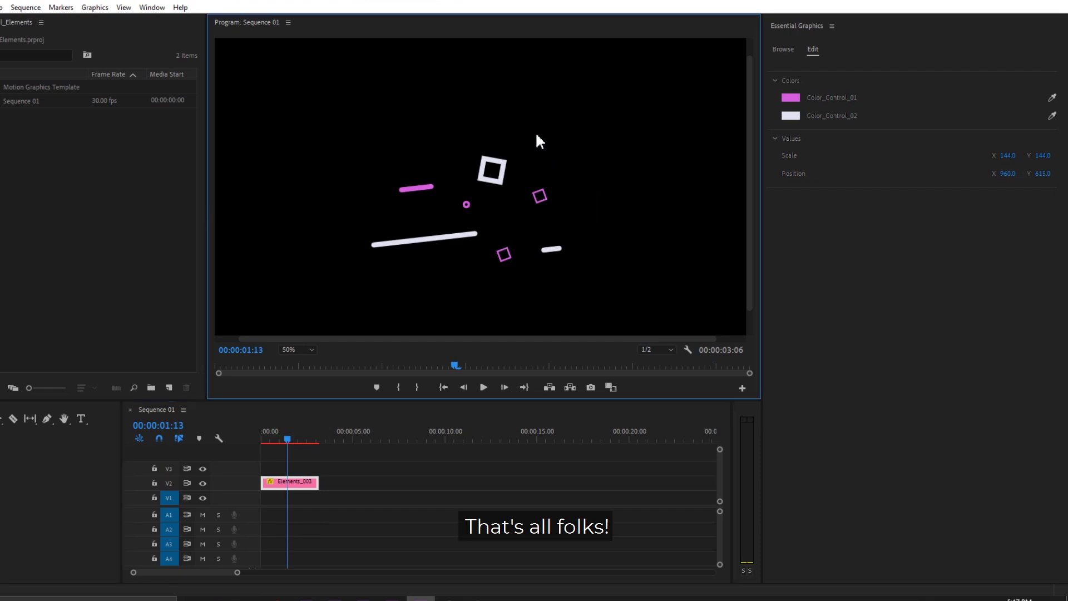